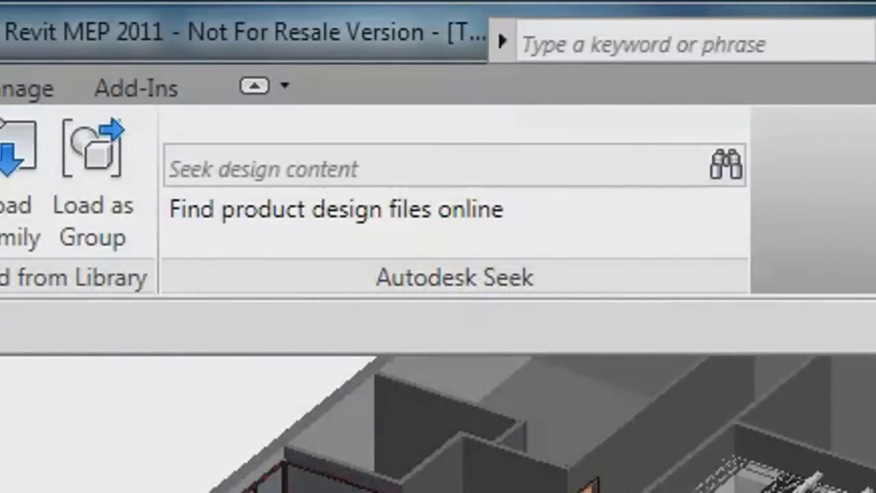
Start an online search for design content from Revit.
left_click(329, 159)
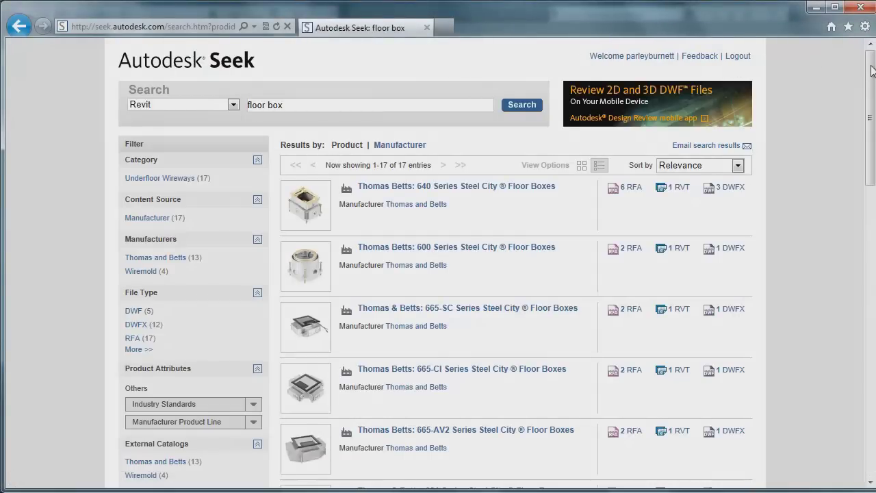
scroll(829, 54, "down", 1)
scroll(849, 46, "up", 1)
Search seek.autodesk.com for 'floor box' in a new browser tab.
left_click(445, 28)
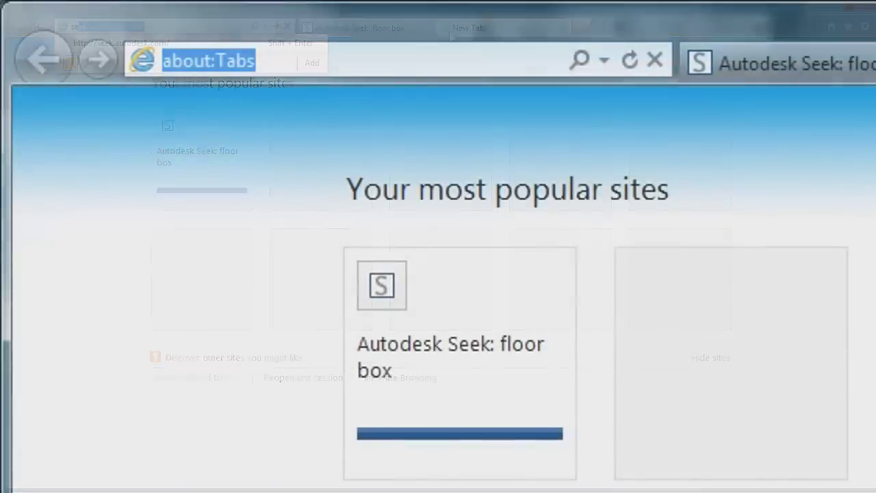
type("seek.au")
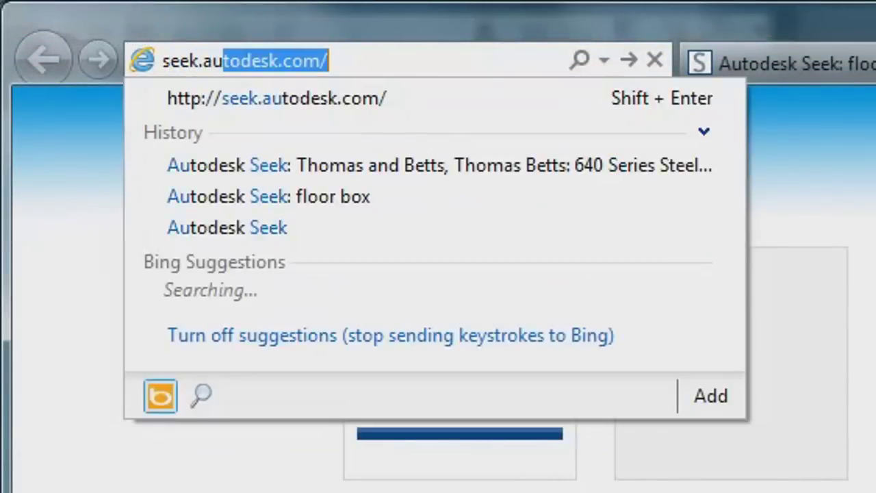
type("todesk.")
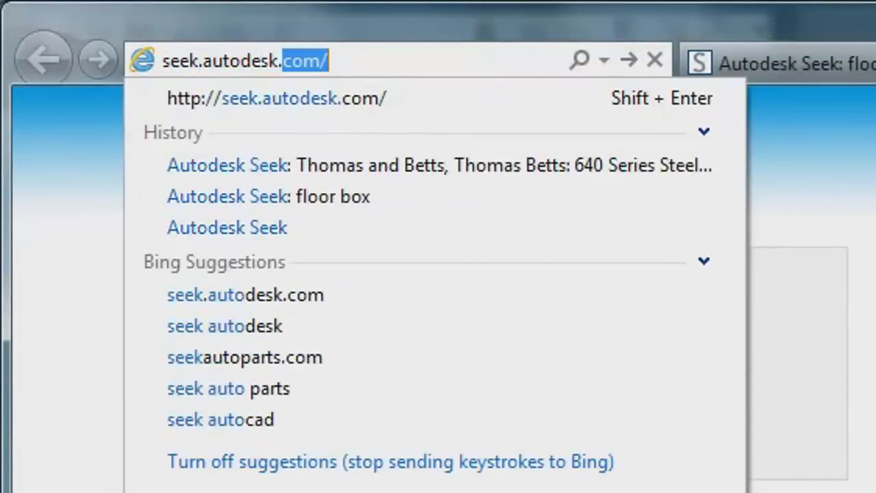
key("Return")
type("f")
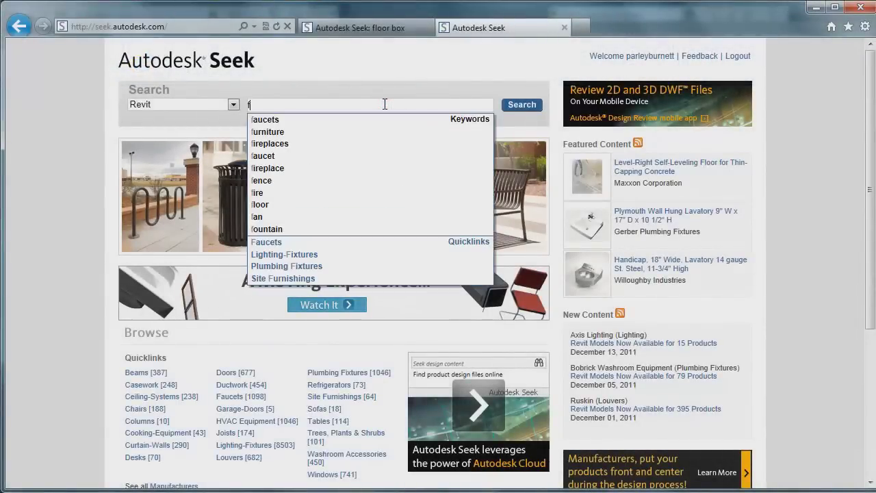
type("loor box")
key("Return")
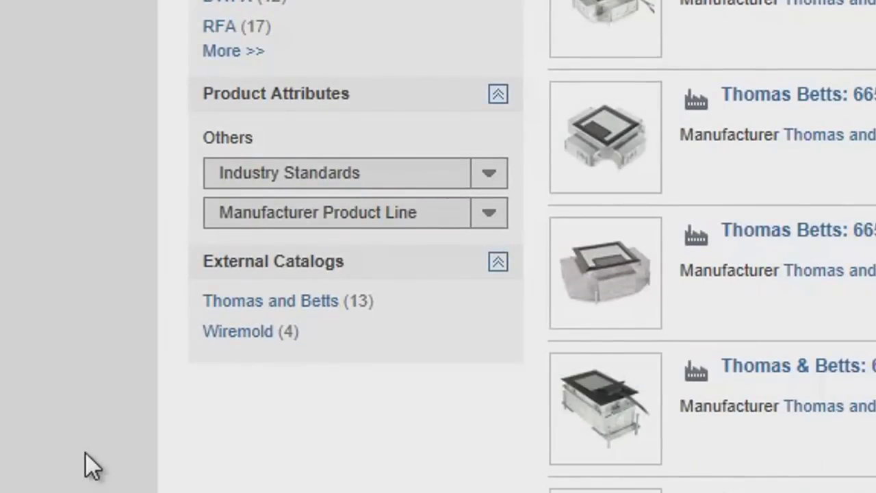
Filter to the Thomas & Betts catalog and browse the Series 640 floor box's files.
left_click(232, 306)
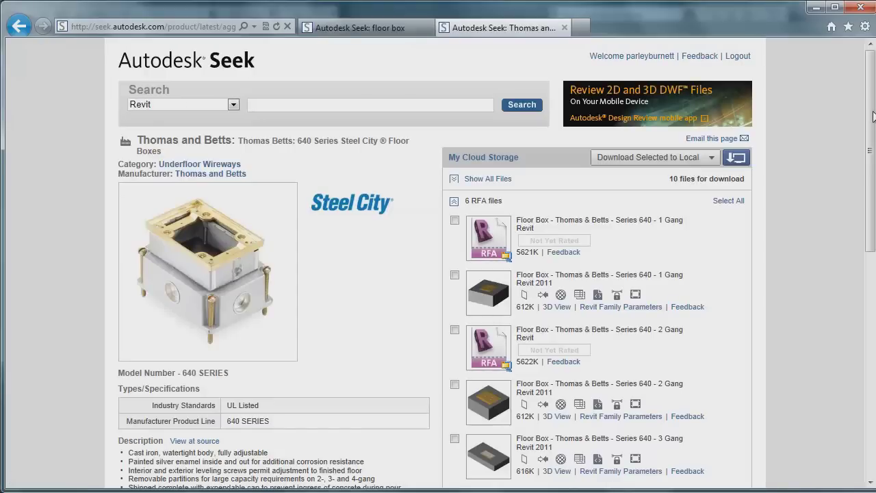
left_click_drag(873, 116, 861, 305)
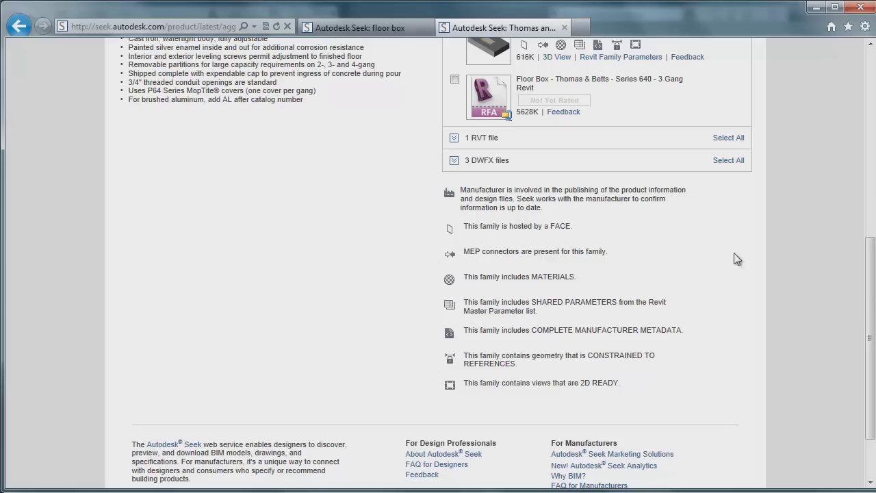
left_click_drag(871, 298, 864, 171)
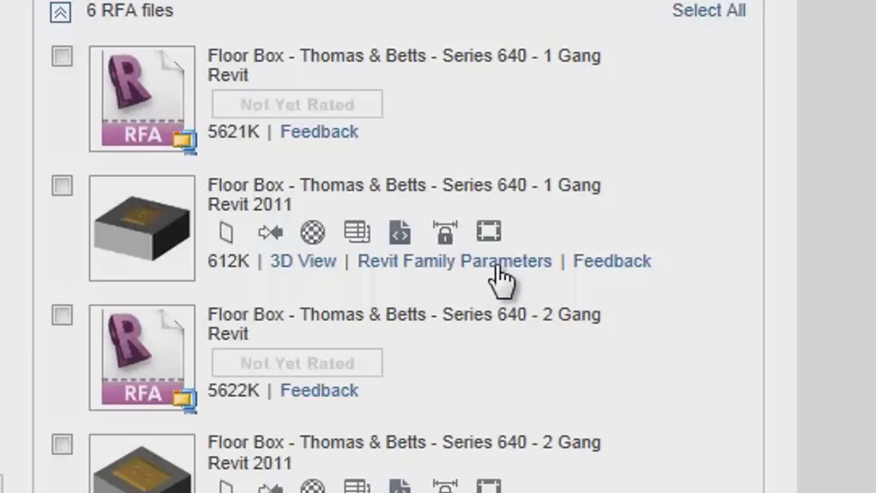
left_click(502, 278)
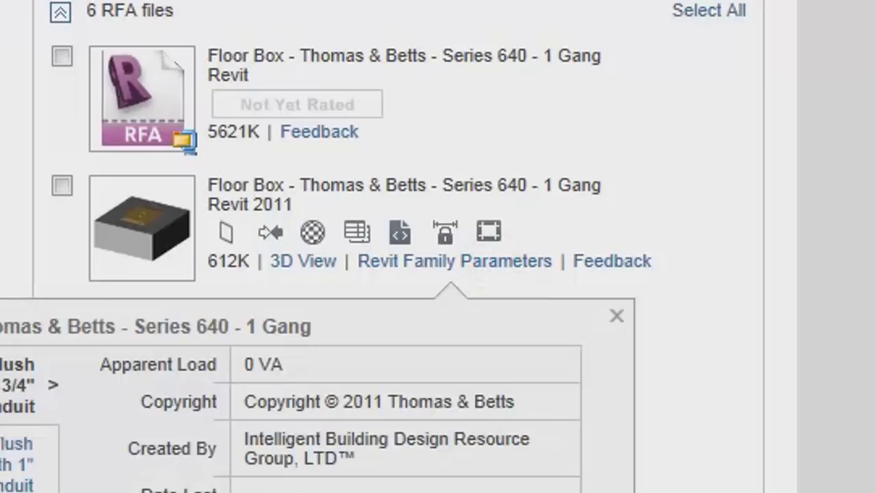
left_click(425, 264)
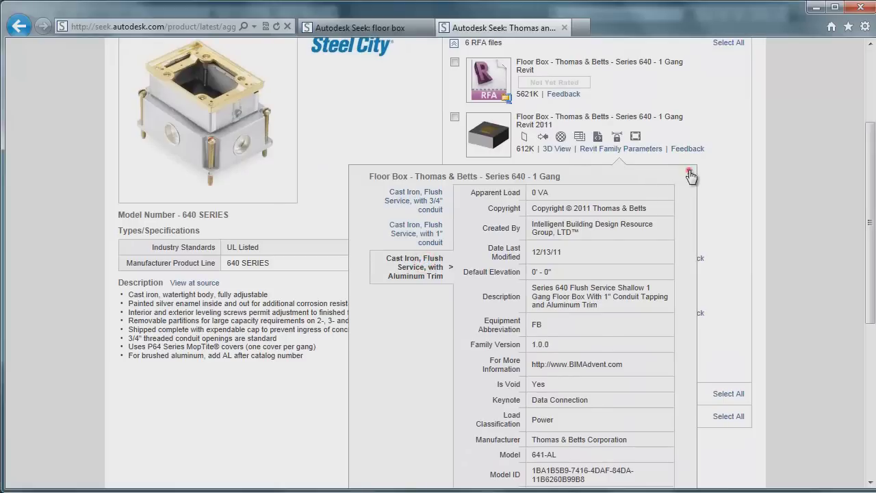
left_click(689, 172)
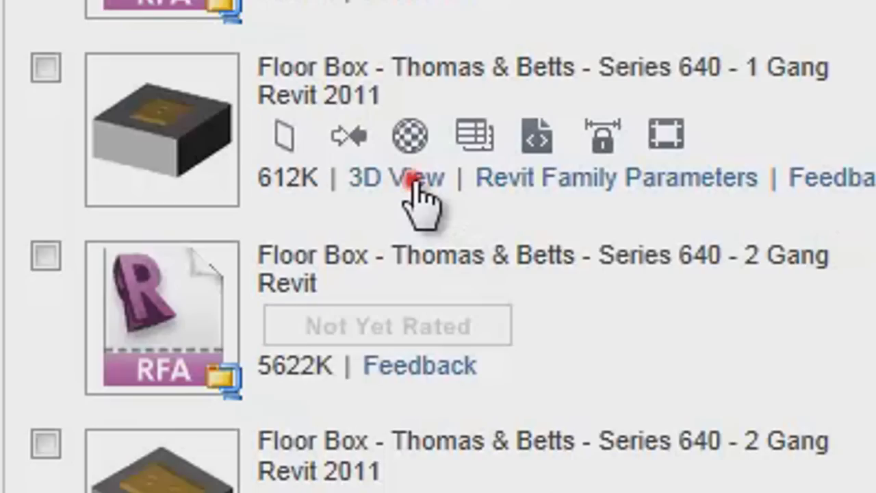
left_click(411, 180)
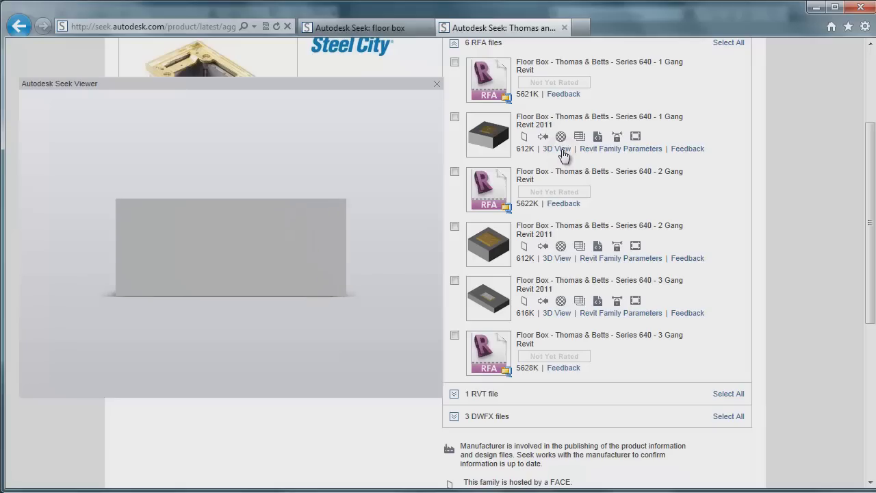
left_click_drag(232, 173, 227, 196)
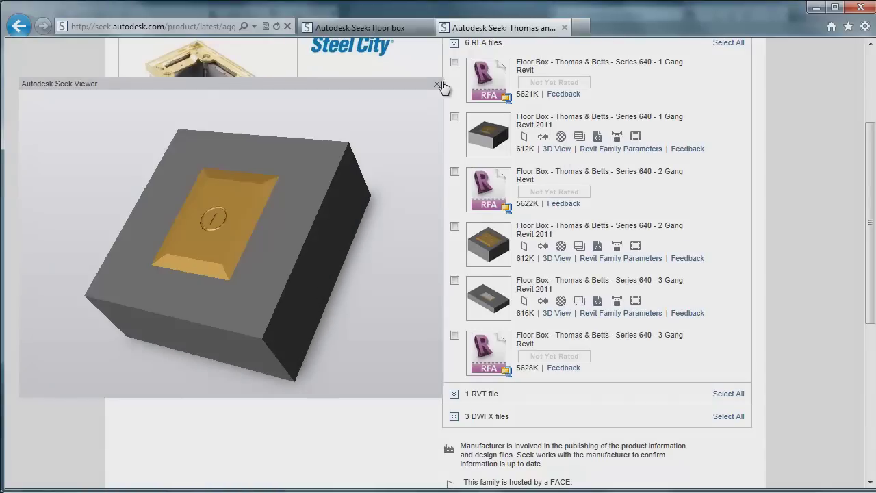
left_click(437, 83)
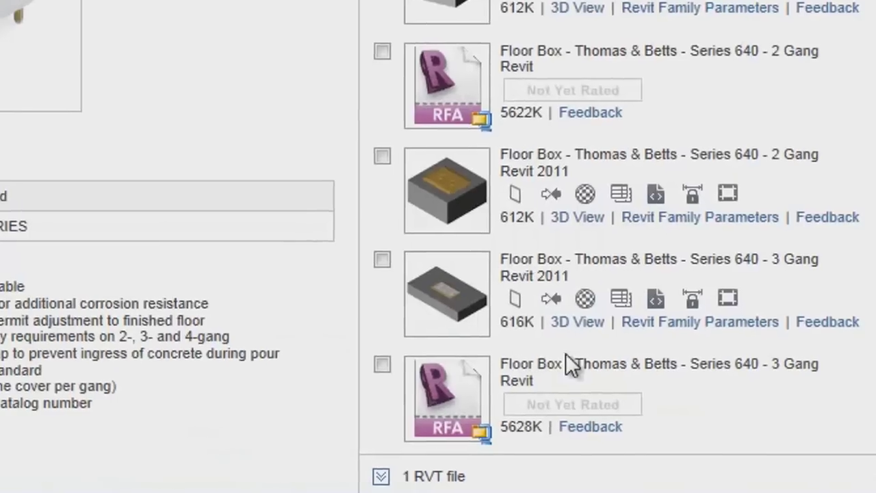
Save the downloaded family and choose the Floor_Box-Thomas_&_Betts-668 Stamped Steel component type.
left_click(790, 465)
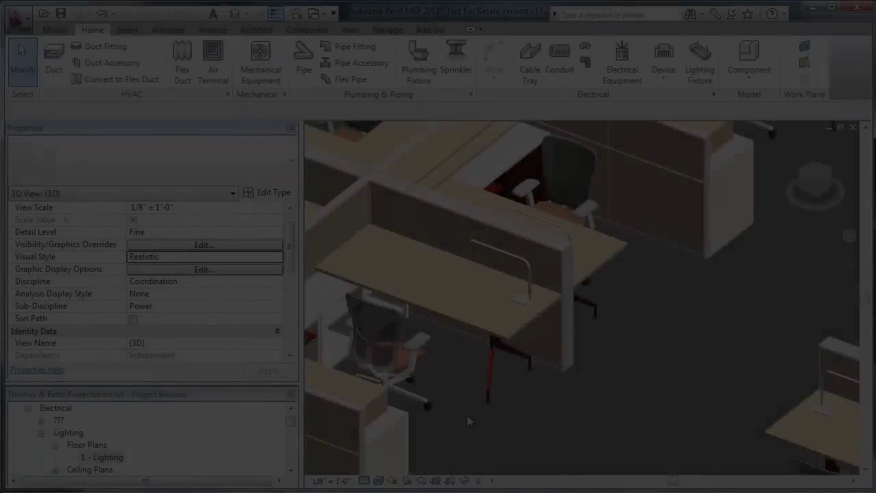
scroll(575, 396, "up", 2)
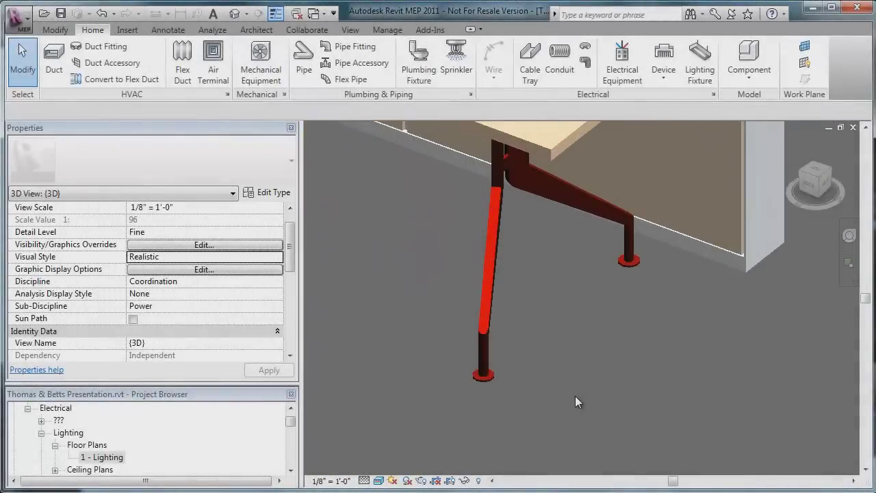
left_click(761, 56)
left_click(247, 165)
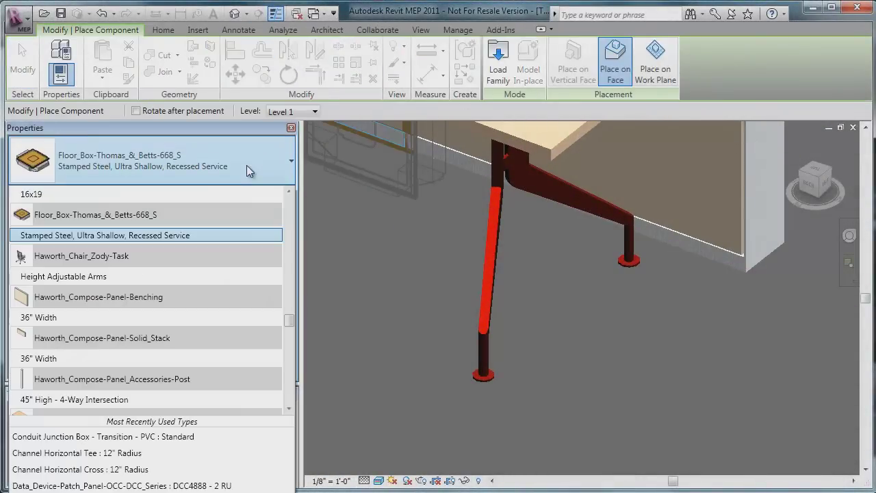
mouse_move(102, 235)
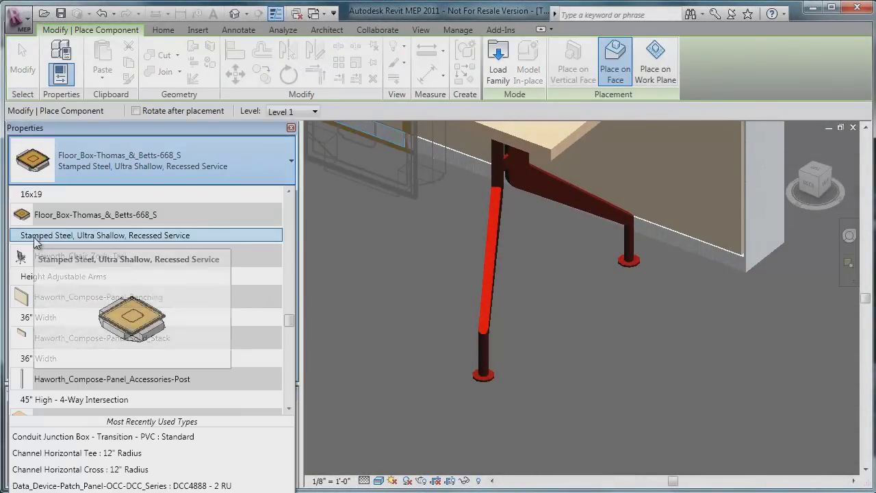
left_click(35, 237)
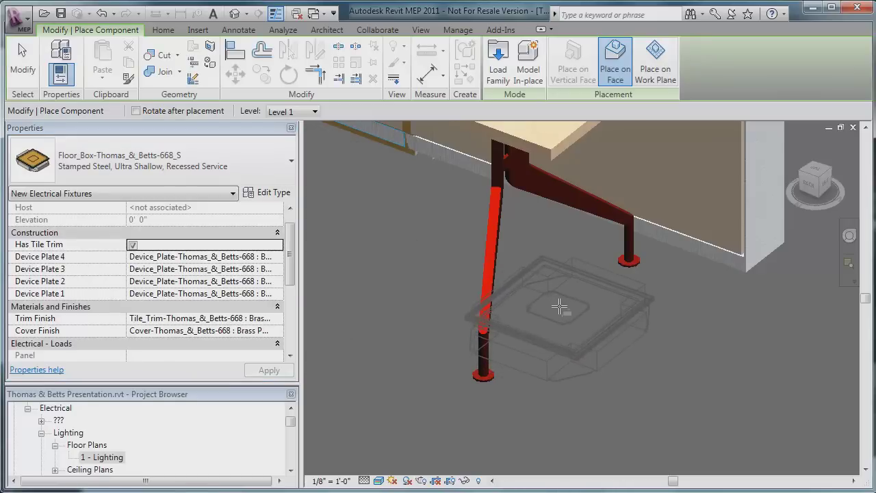
Position the stamped steel floor box beside the desk leg.
left_click(559, 308)
scroll(561, 308, "down", 5)
scroll(602, 295, "down", 2)
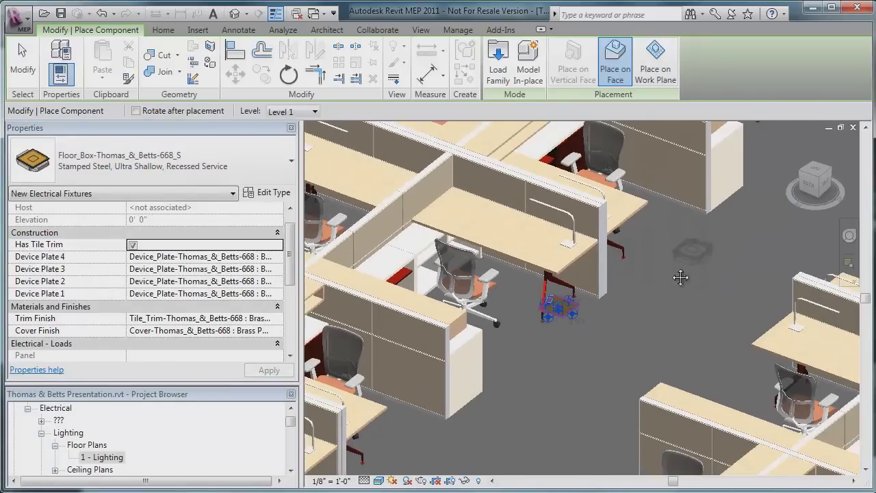
scroll(616, 291, "up", 3)
scroll(658, 233, "up", 3)
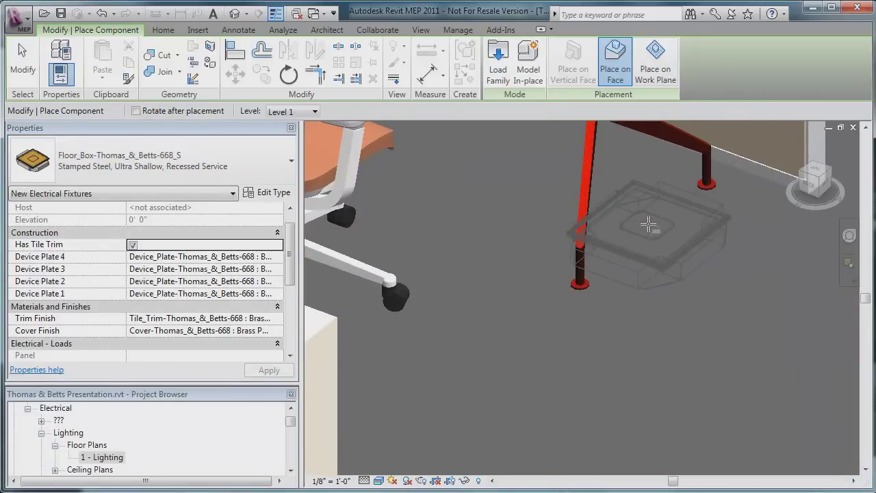
Place the floor box next to the desk leg and end component placement.
left_click(649, 225)
key("Escape")
key("Escape")
scroll(582, 274, "down", 3)
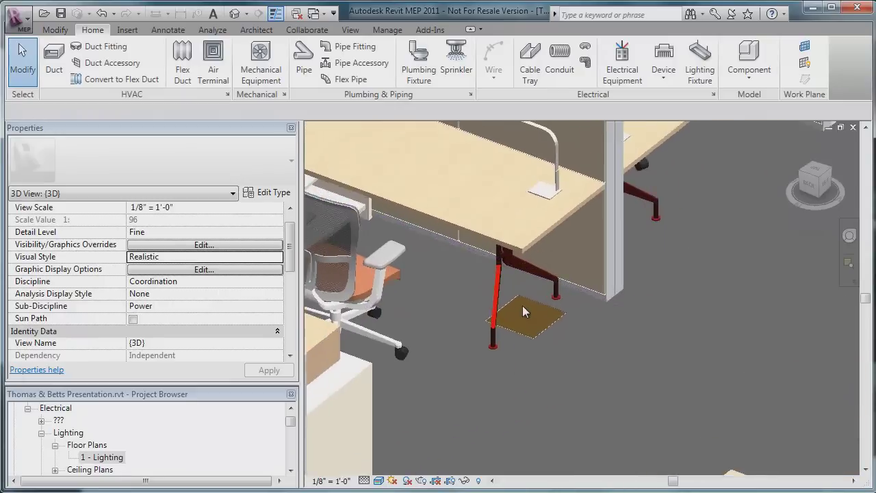
scroll(523, 312, "up", 2)
scroll(522, 312, "up", 2)
scroll(520, 314, "up", 2)
scroll(518, 315, "up", 2)
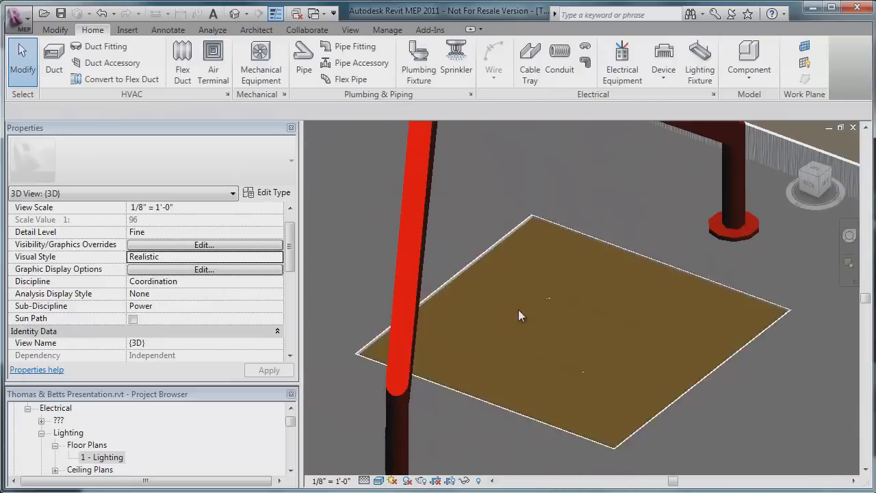
Toggle the floor box's tile trim off and back on, keeping Device Plate 4 as Blank Panel.
left_click(525, 334)
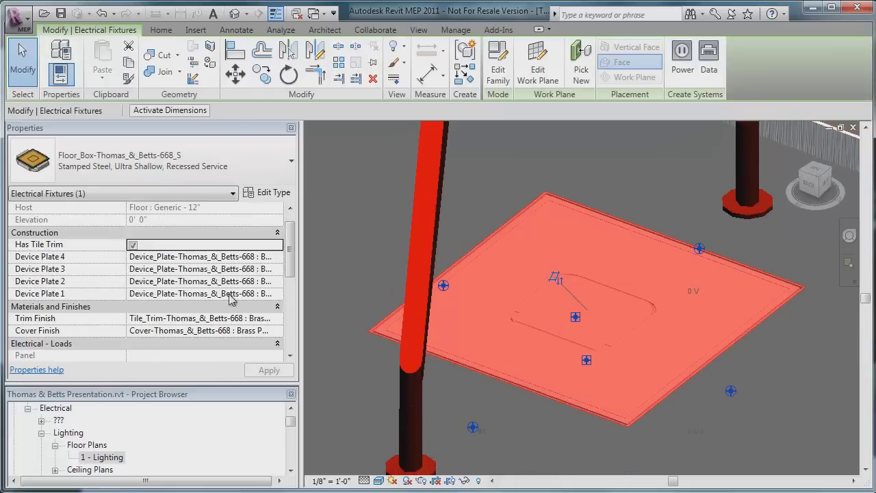
left_click(133, 245)
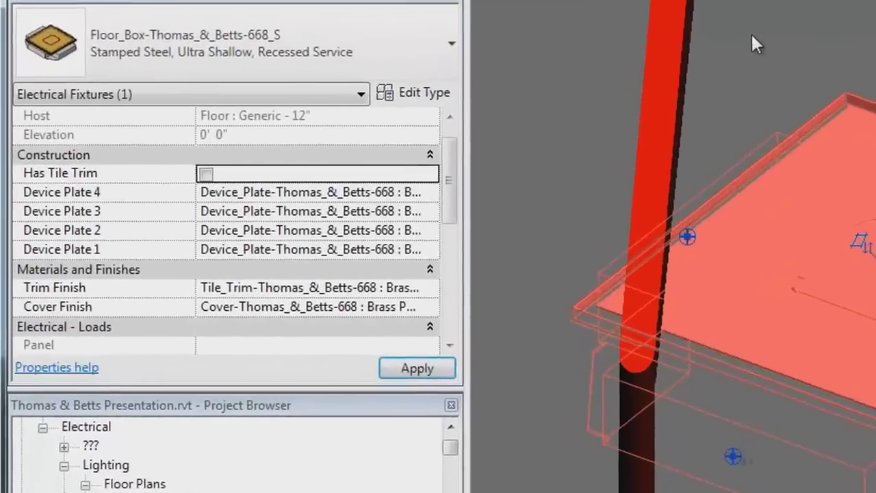
left_click(752, 36)
left_click(868, 113)
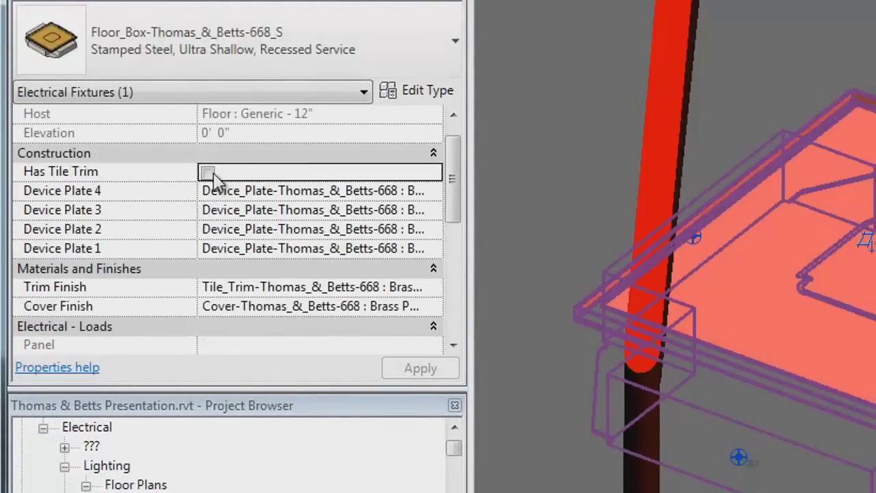
left_click(207, 172)
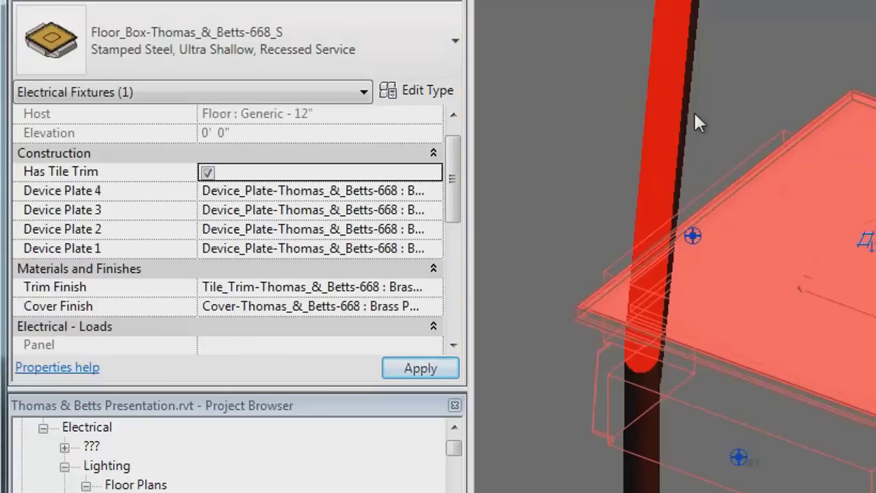
left_click(437, 196)
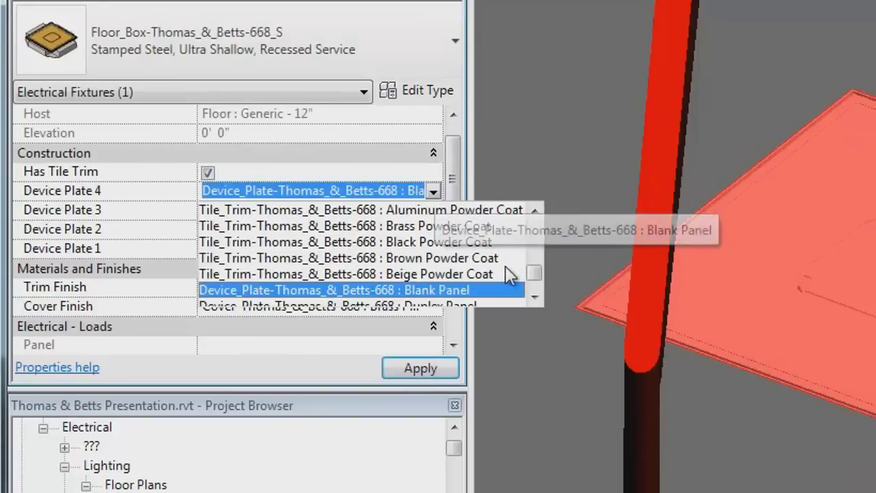
scroll(534, 281, "down", 1)
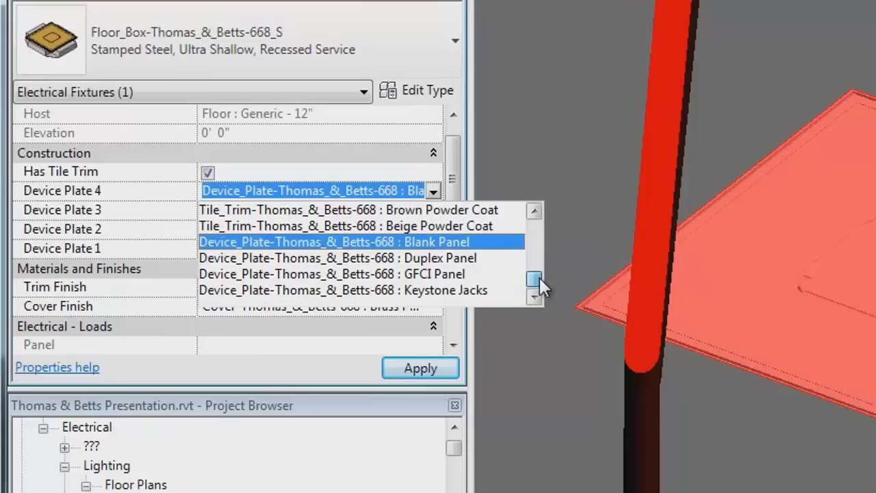
left_click(425, 242)
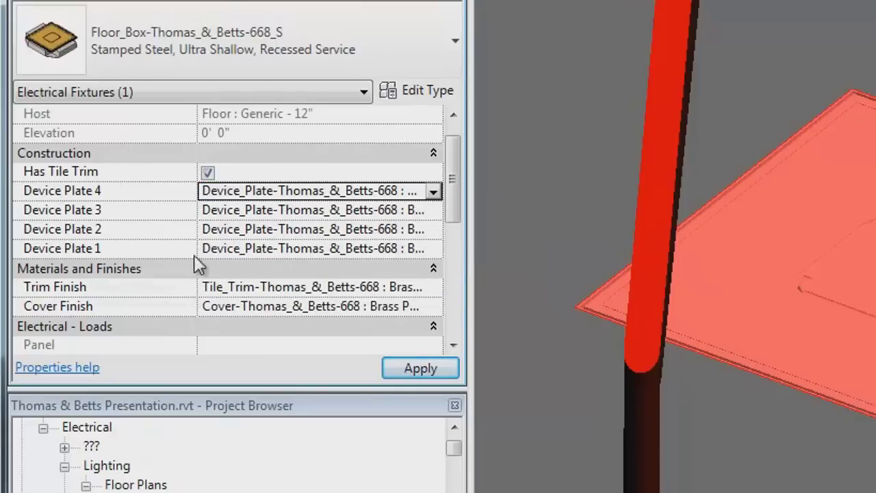
Change the trim finish to Black Powder Coat and view the cover finish options.
left_click(436, 287)
left_click(369, 385)
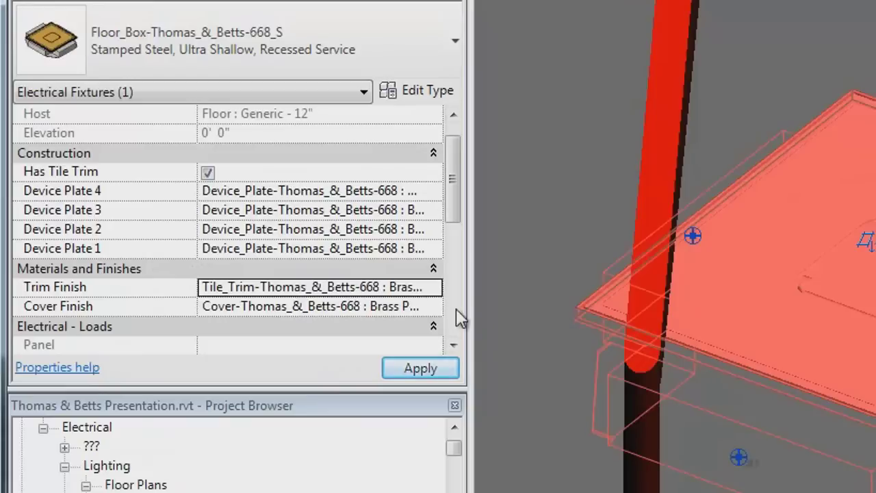
left_click(435, 289)
scroll(536, 357, "down", 1)
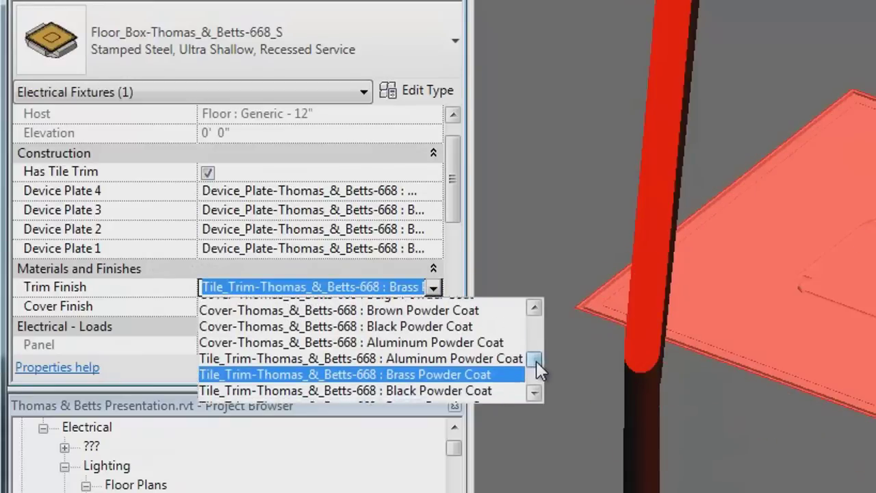
scroll(532, 358, "down", 1)
left_click(475, 369)
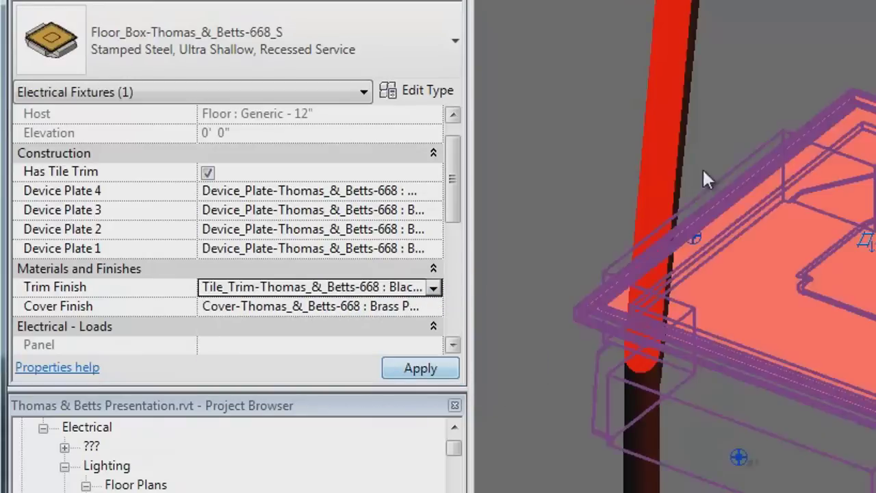
left_click(768, 71)
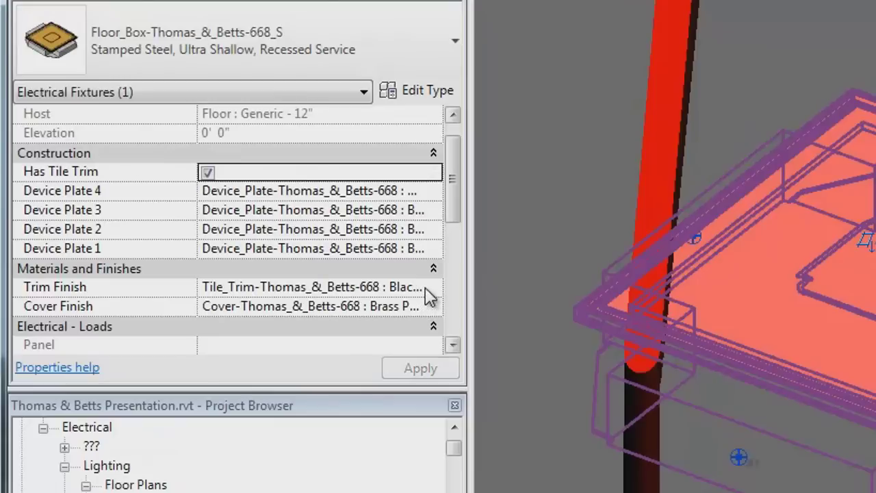
left_click(428, 306)
scroll(536, 370, "down", 1)
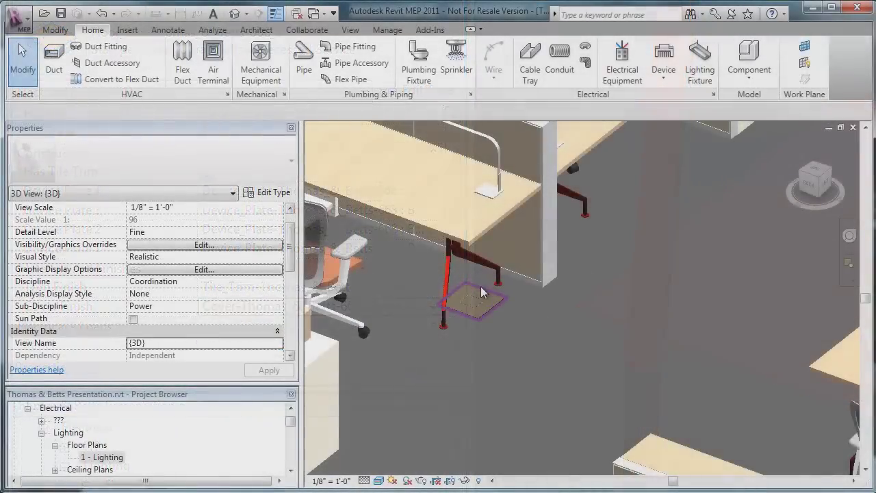
Temporarily hide the floor slab in the 3D view.
left_click(481, 293)
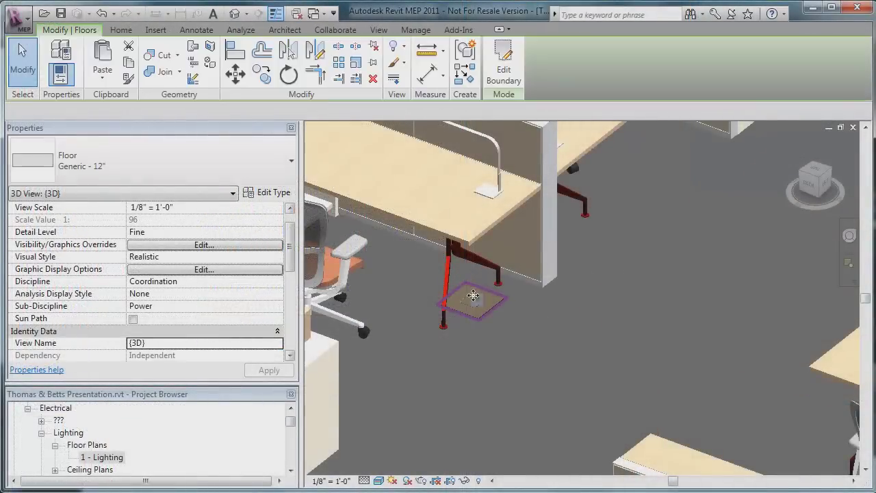
left_click(466, 482)
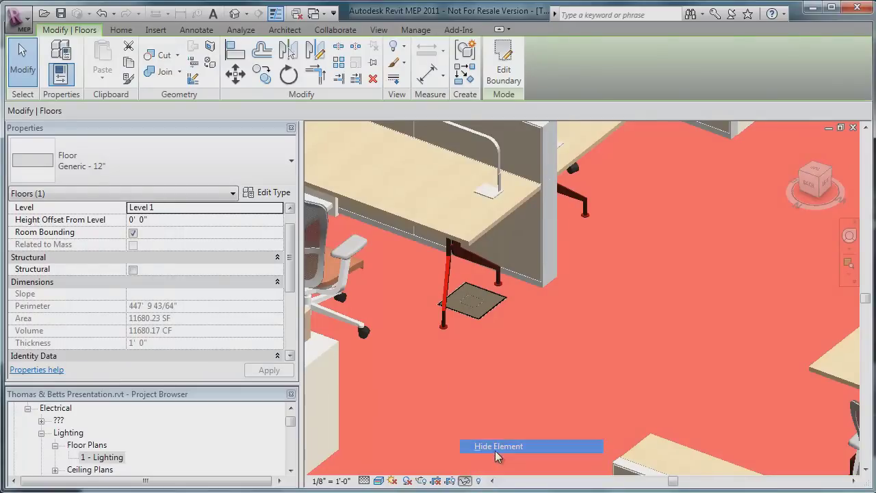
left_click(495, 451)
scroll(526, 354, "up", 2)
scroll(372, 409, "up", 2)
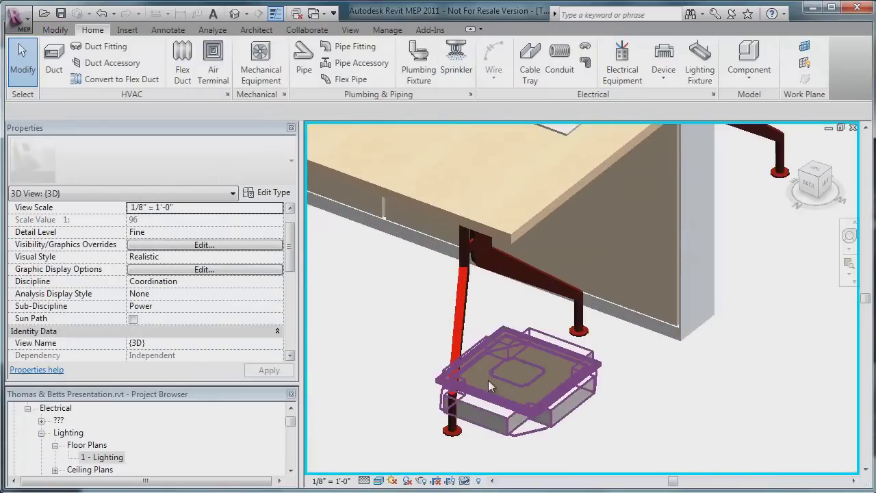
Start a conduit from the floor box's face using Draw Conduit from Face and Finish Connection.
left_click(547, 347)
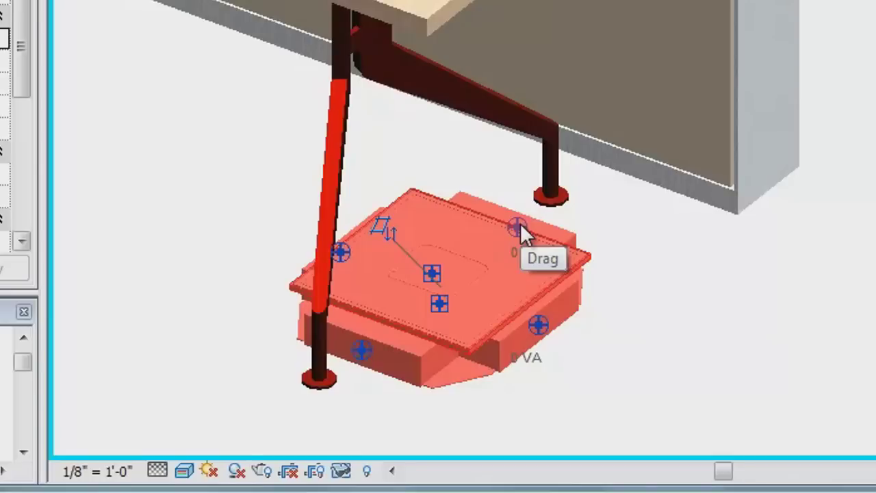
right_click(569, 341)
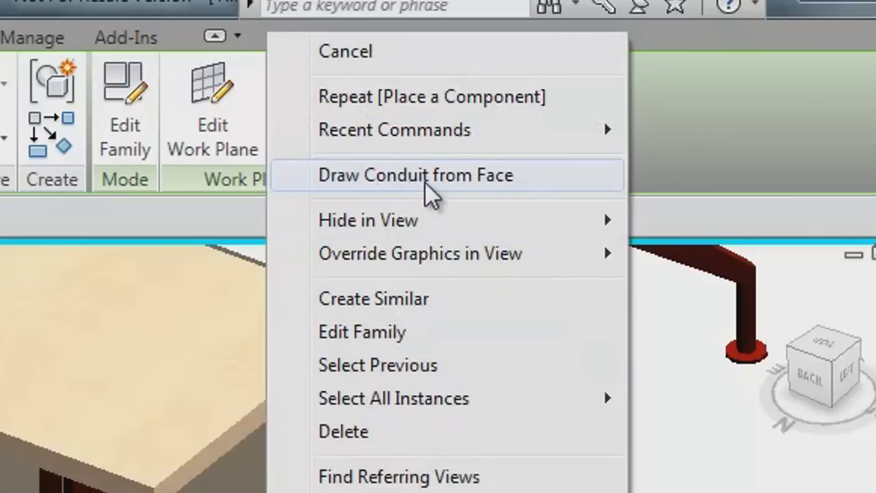
left_click(425, 182)
left_click(352, 195)
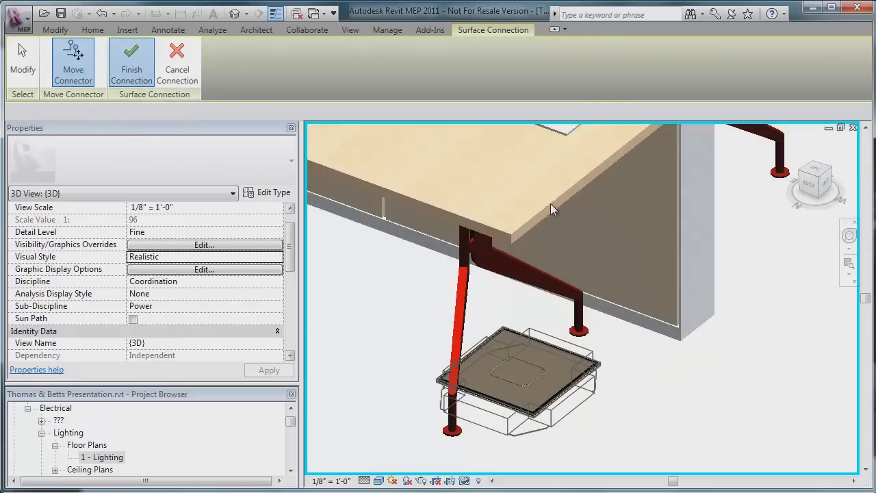
scroll(552, 204, "down", 3)
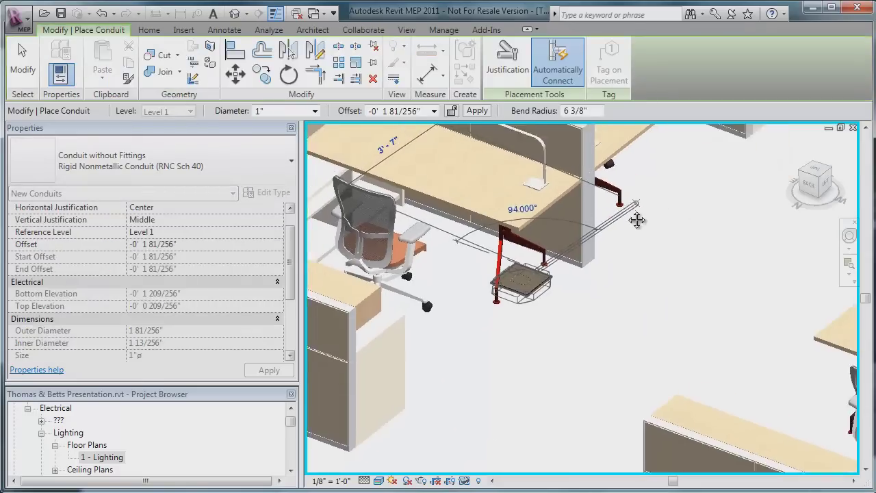
scroll(638, 217, "down", 2)
scroll(411, 358, "down", 2)
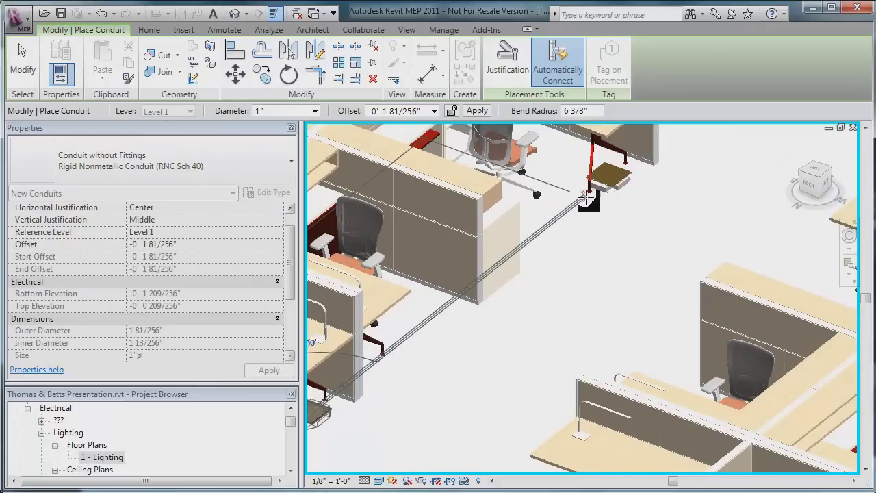
scroll(588, 198, "up", 2)
scroll(595, 193, "up", 1)
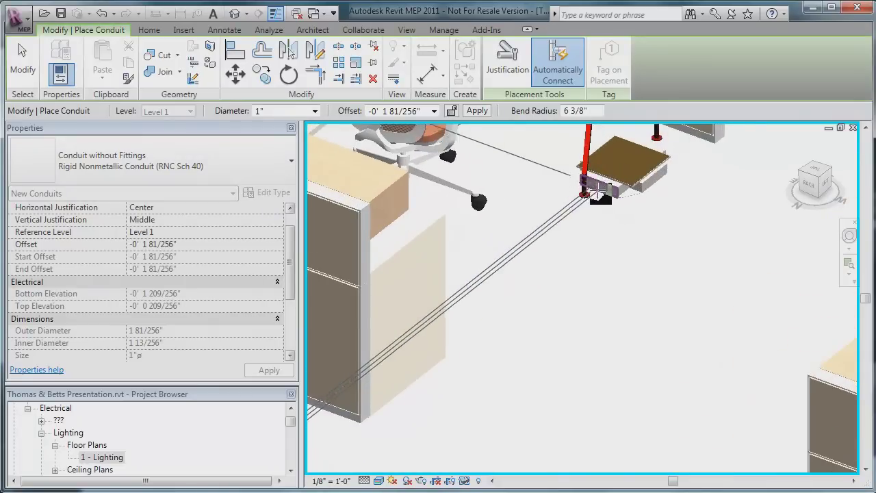
scroll(599, 190, "up", 1)
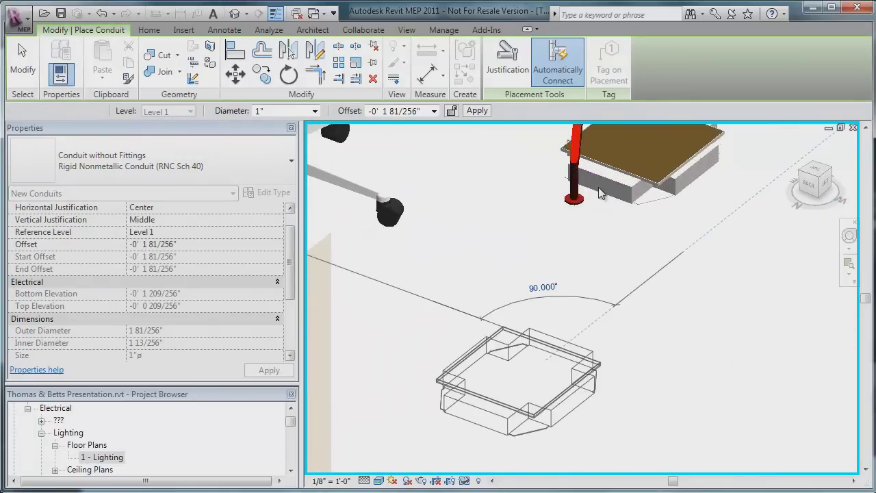
Draw the 1-inch rigid nonmetallic conduit run with a bend across the floor.
left_click(599, 186)
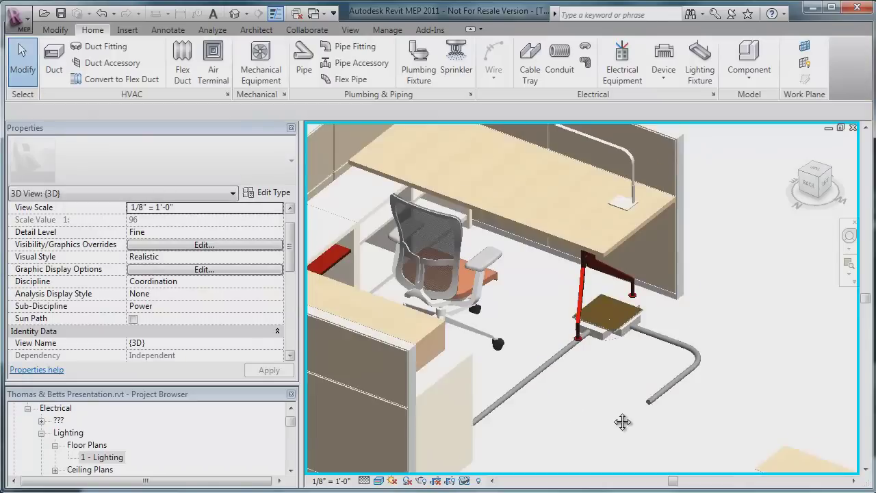
middle_click_drag(628, 419, 670, 372)
scroll(670, 372, "down", 1)
scroll(663, 372, "down", 3)
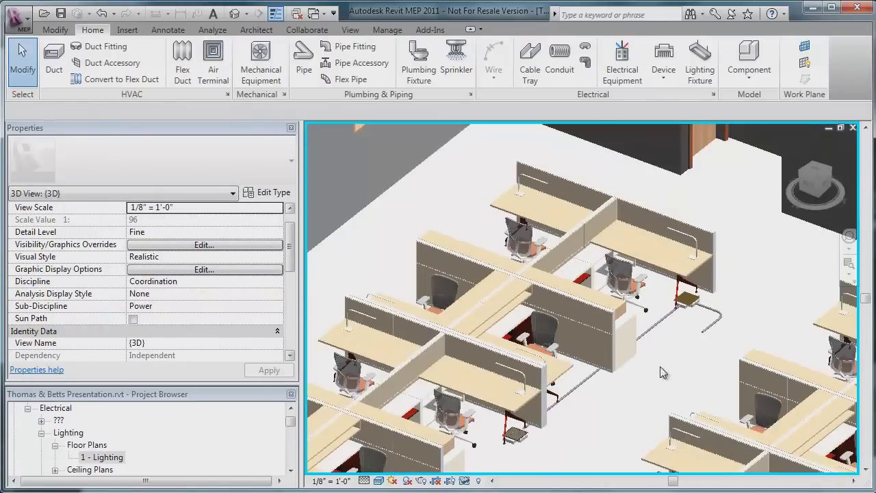
scroll(524, 450, "up", 5)
scroll(565, 404, "up", 3)
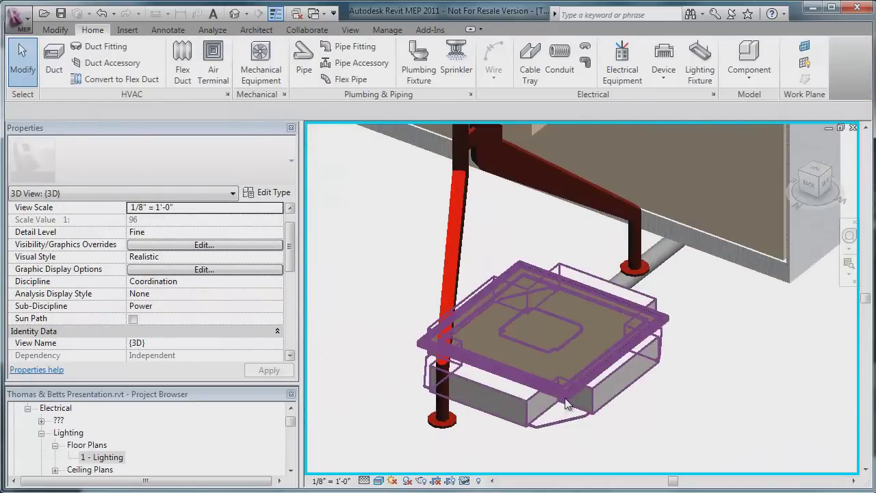
Review the Floor Box Covers, Trim and Device Panel schedules on sheet A101 beside the 3D view.
left_click(554, 407)
right_click(545, 361)
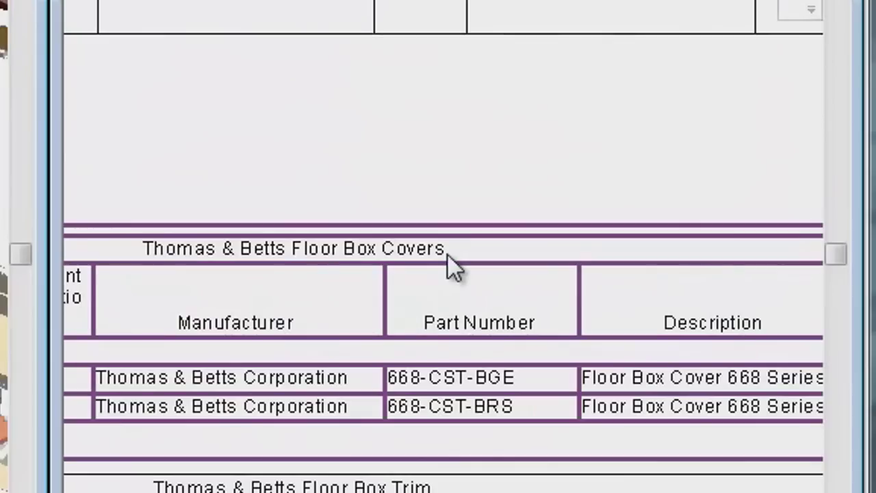
middle_click_drag(441, 490, 454, 211)
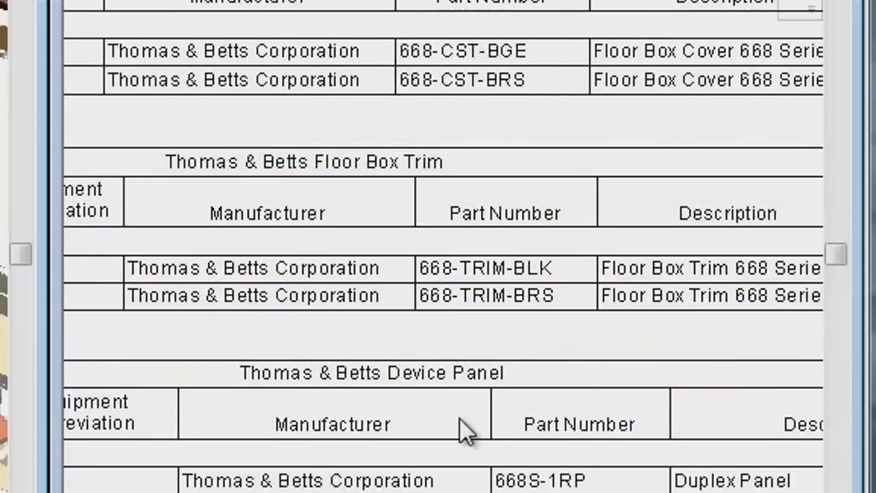
scroll(466, 430, "down", 2)
left_click(280, 421)
scroll(479, 431, "up", 2)
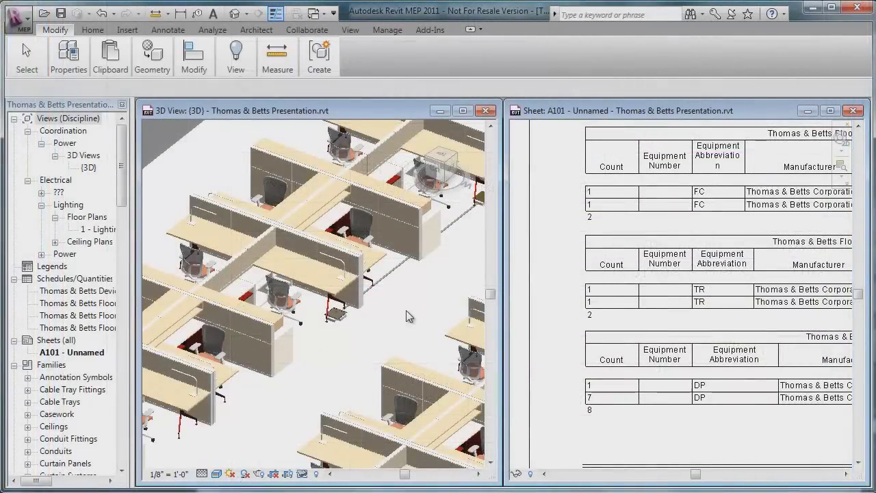
Copy the floor box to several spots on the office floor in the 3D view.
left_click(407, 316)
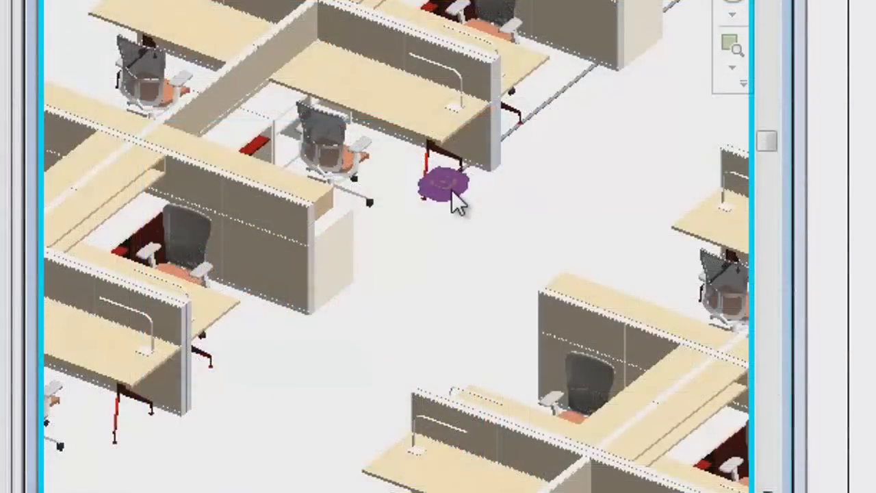
left_click(340, 320)
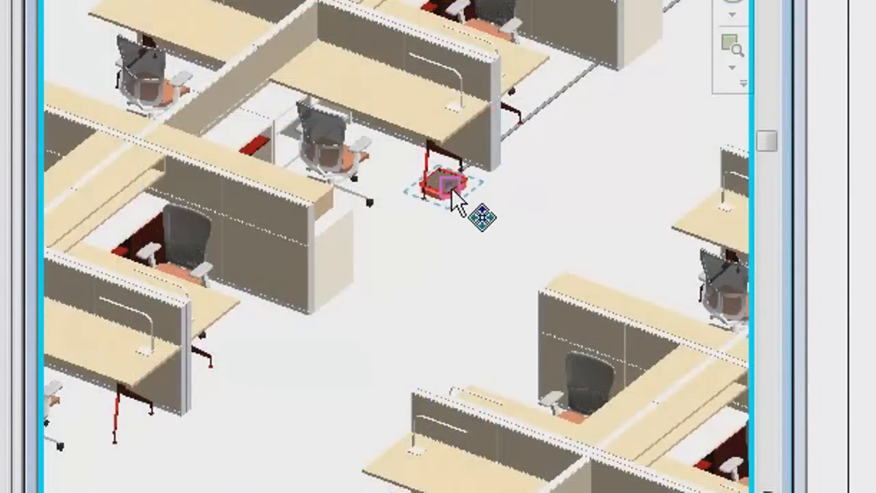
left_click_drag(451, 187, 371, 341)
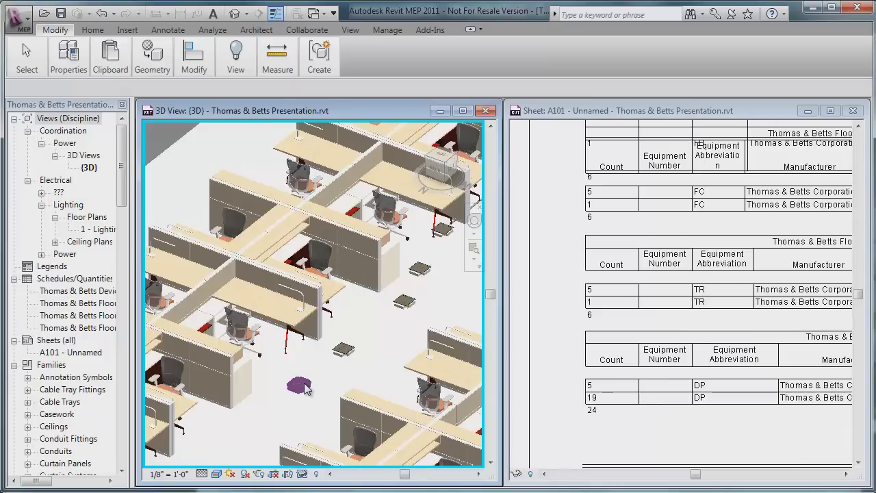
left_click(298, 384)
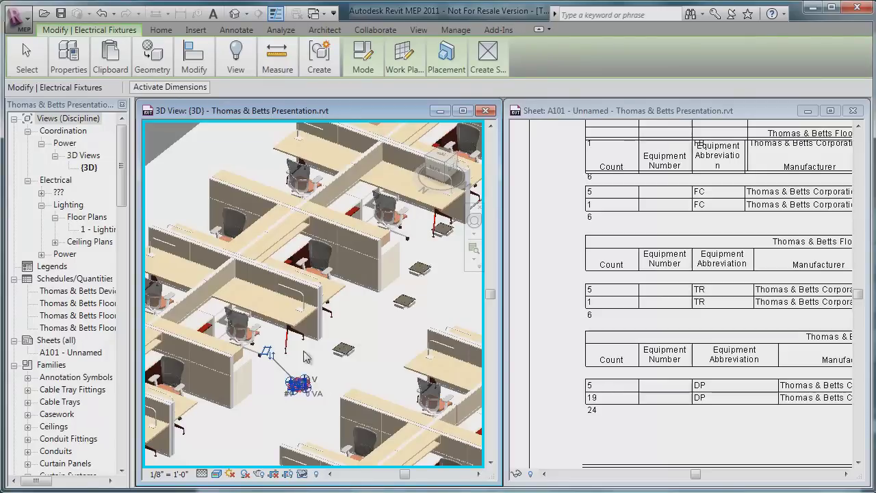
mouse_move(68, 58)
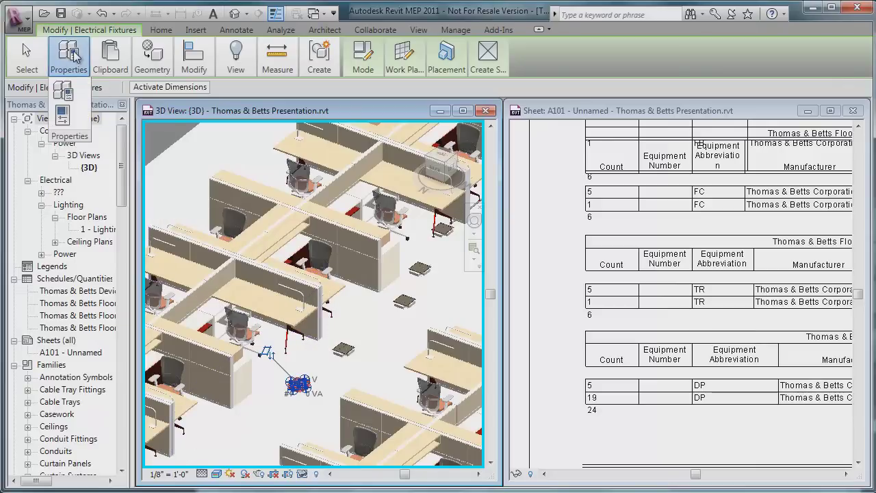
Set Device Plate 4 to Device_Plate-Thomas_&_Betts-668 : GFCI Panel, then activate the sheet.
left_click(66, 117)
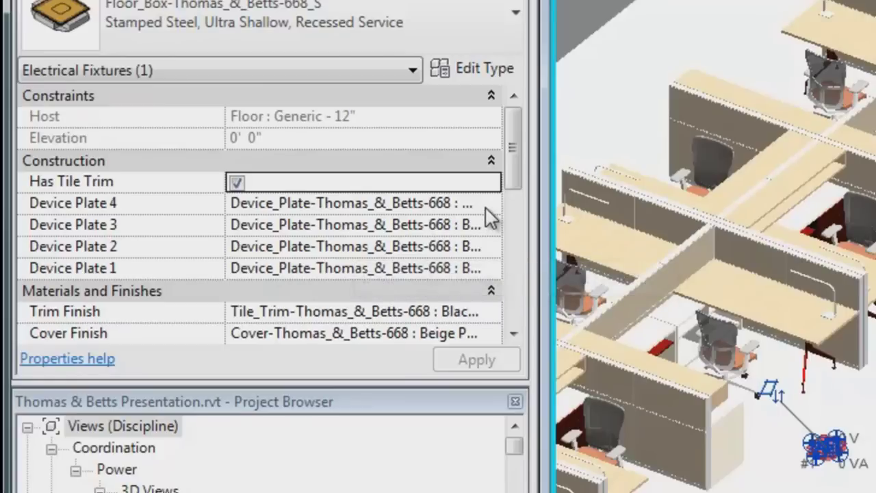
left_click(275, 247)
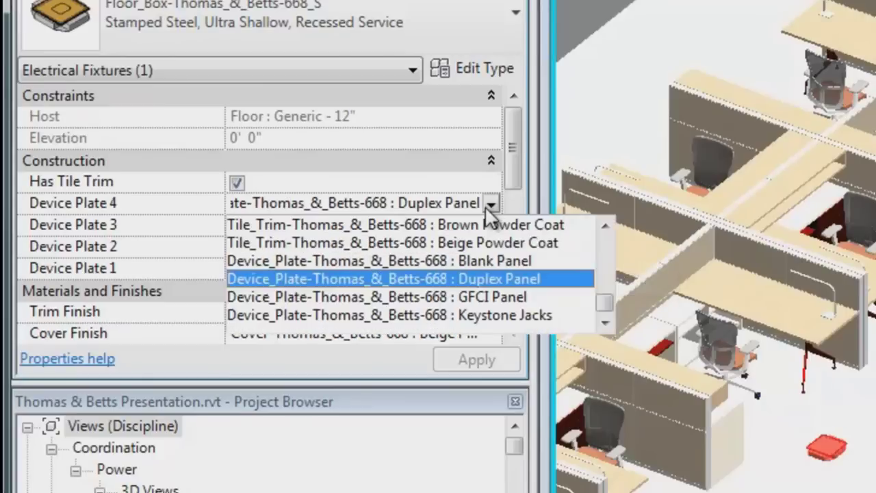
left_click(499, 298)
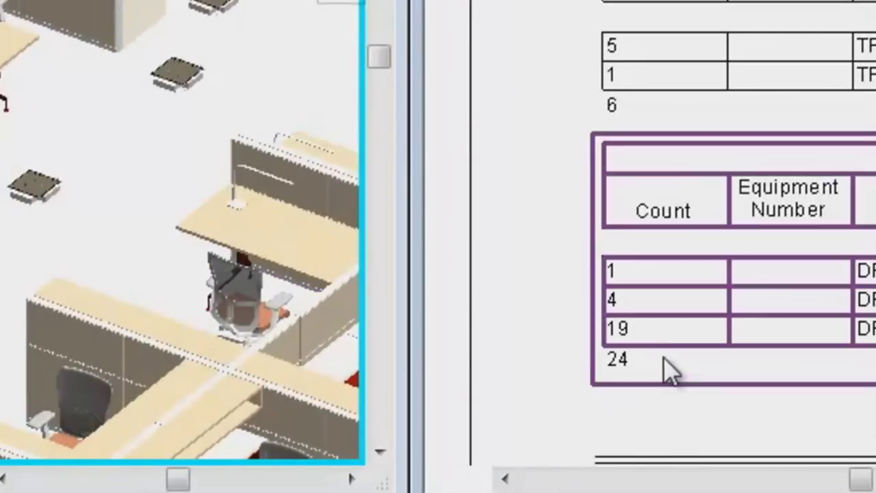
left_click(651, 356)
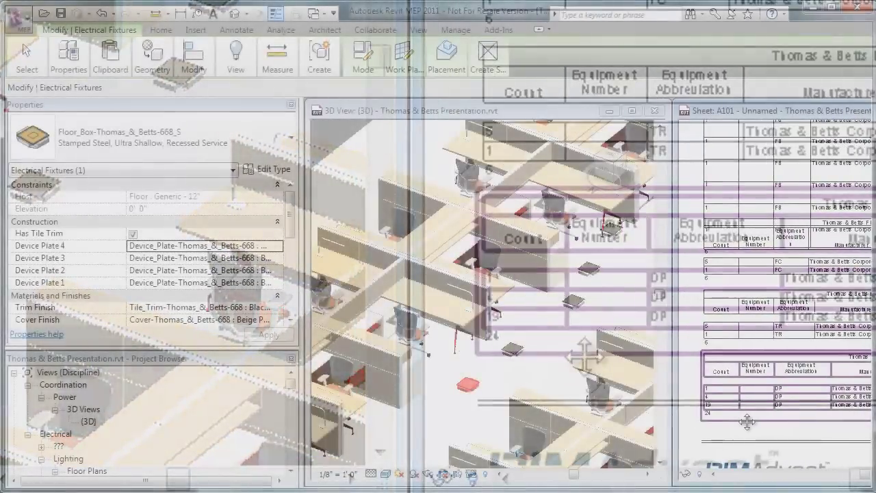
Zoom in on the Device Panel schedule to check the 1, 4 and 19 plate counts.
scroll(739, 419, "up", 1)
scroll(729, 425, "up", 1)
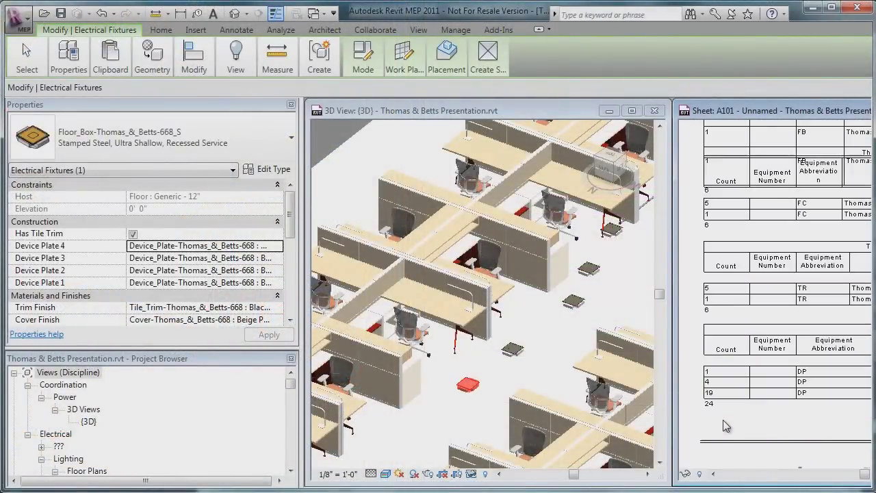
scroll(719, 425, "up", 2)
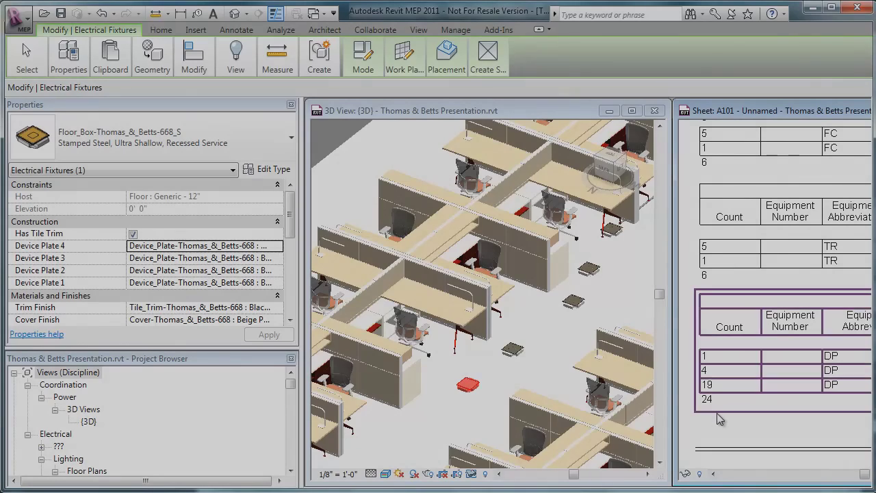